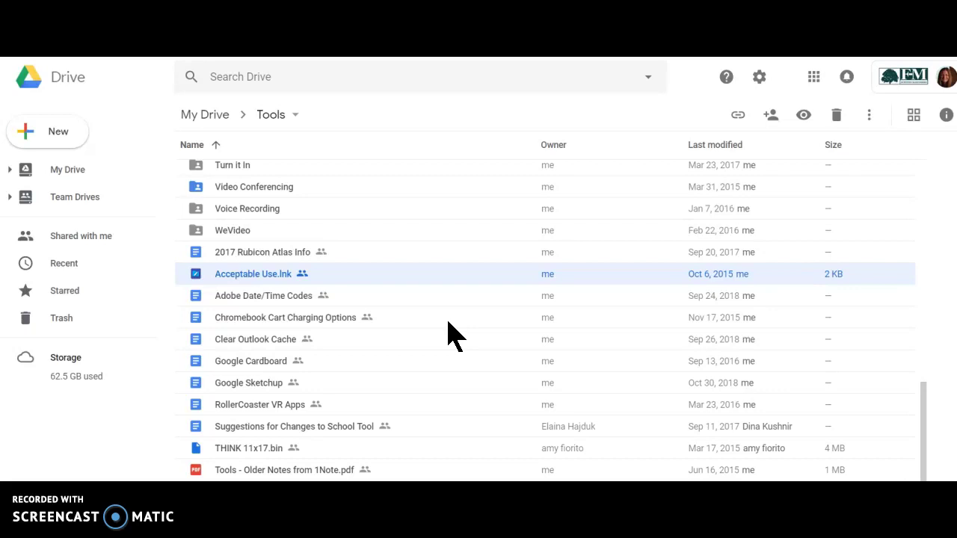
# - Confirm and save the WeVideo folder's link sharing as anyone with the link, view only
pyautogui.click(287, 230)
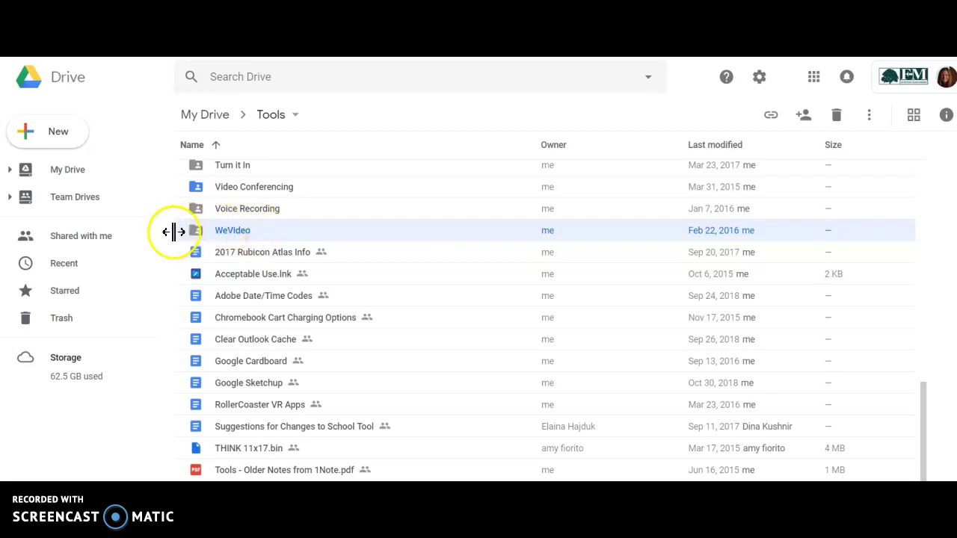
pyautogui.rightClick(220, 232)
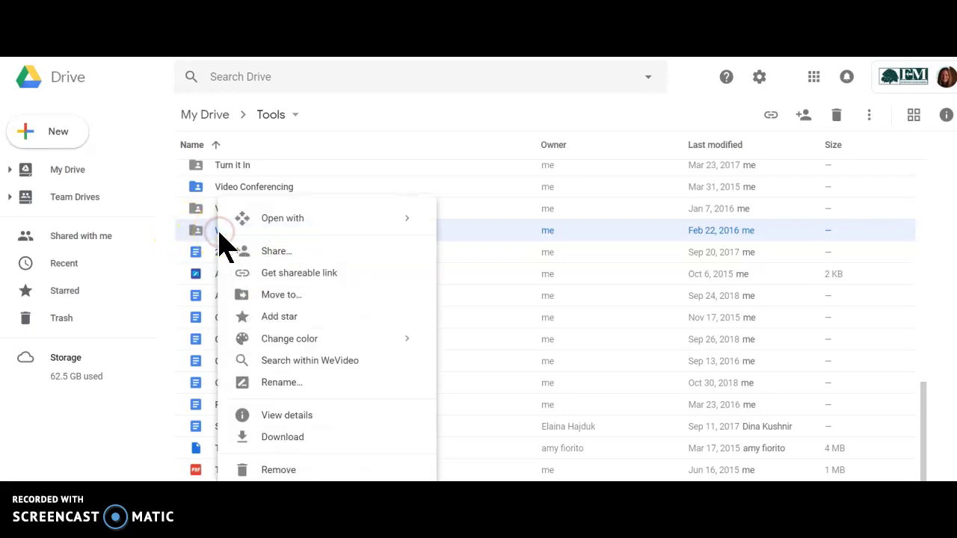
pyautogui.click(276, 253)
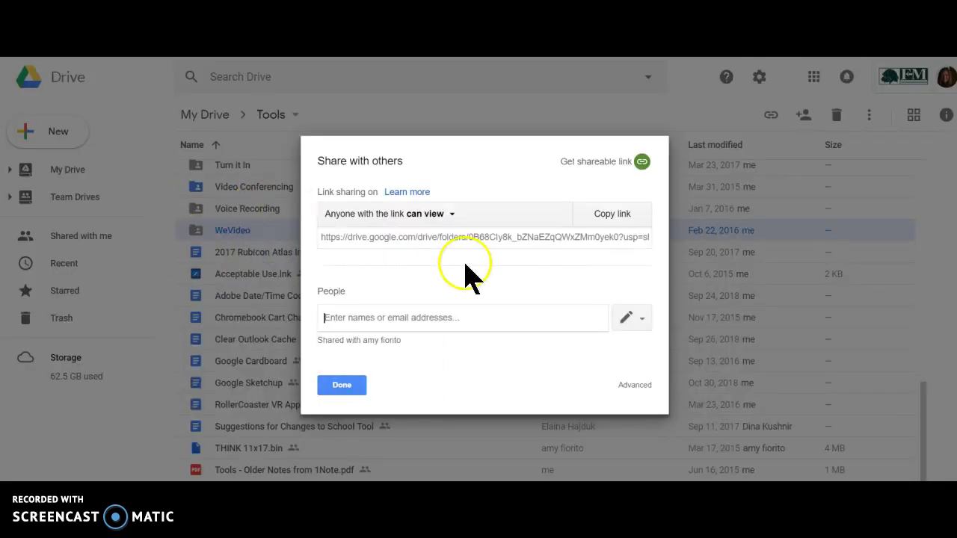
pyautogui.click(452, 215)
pyautogui.click(418, 344)
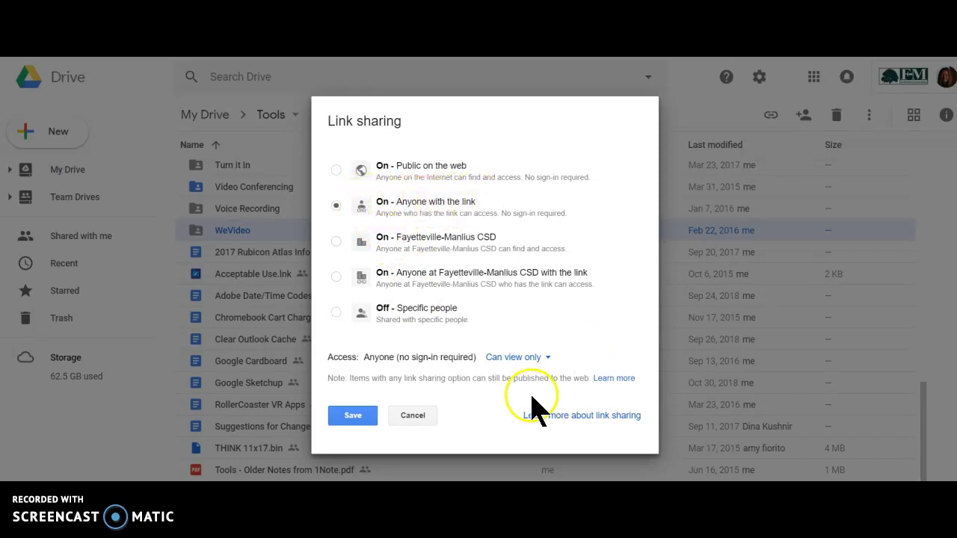
pyautogui.click(355, 417)
pyautogui.click(344, 381)
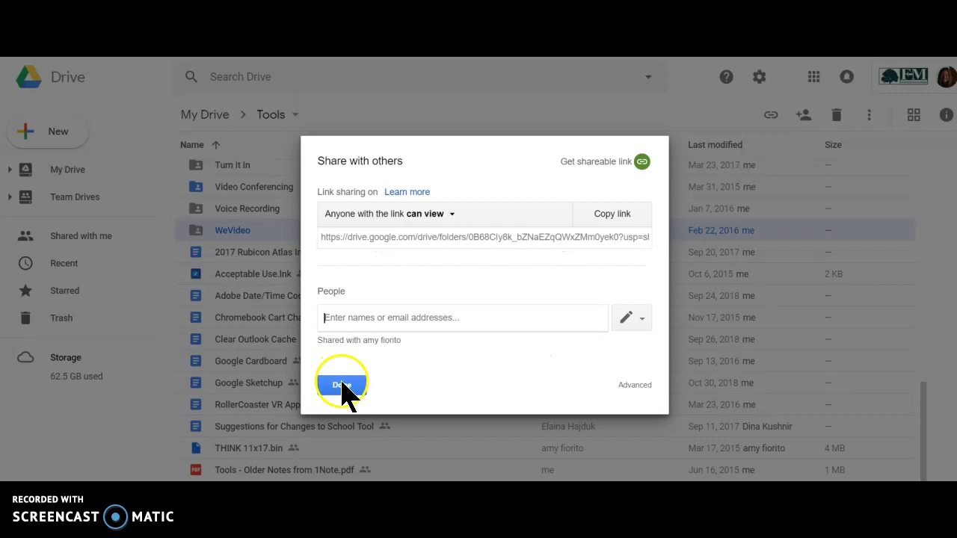
# - Open the WeVideo folder and copy the sharing link of the first video in the list
pyautogui.click(194, 231)
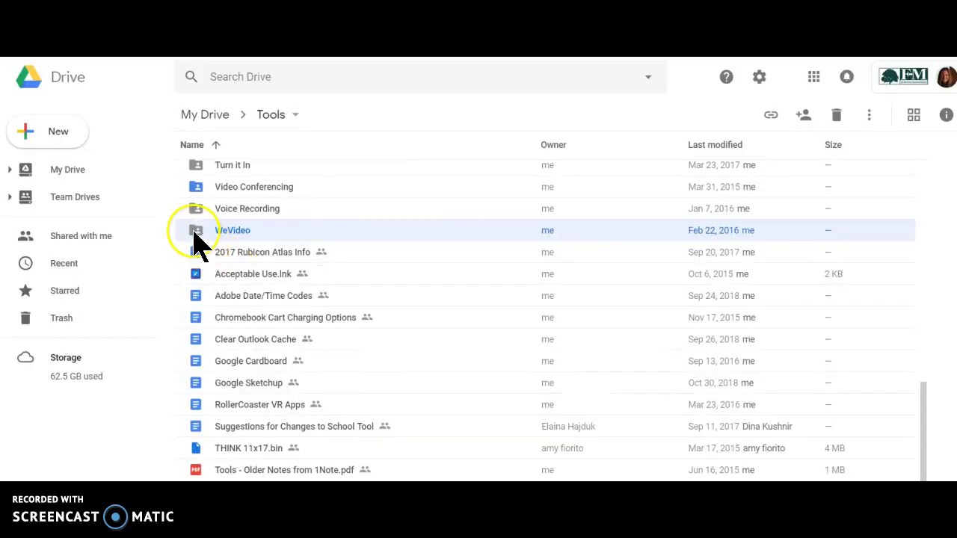
pyautogui.doubleClick(309, 232)
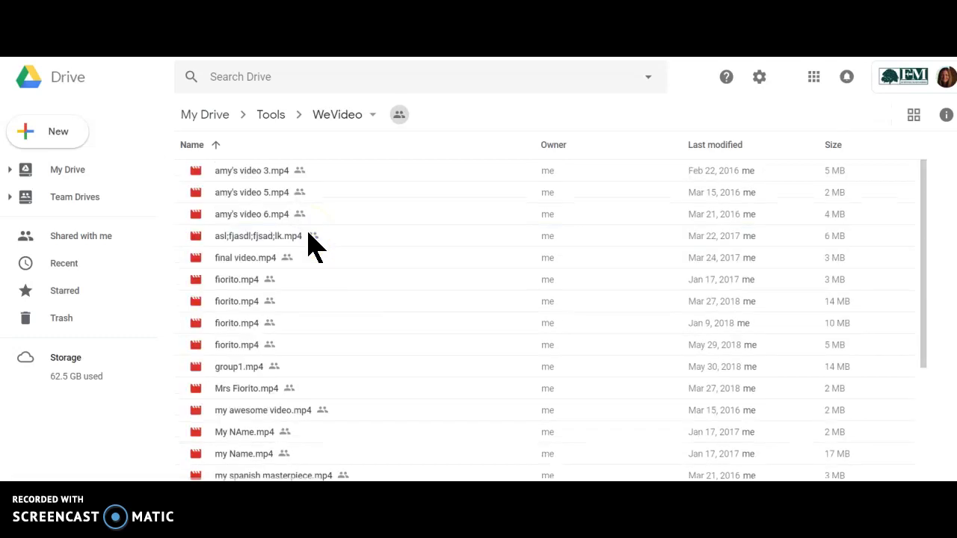
pyautogui.rightClick(257, 174)
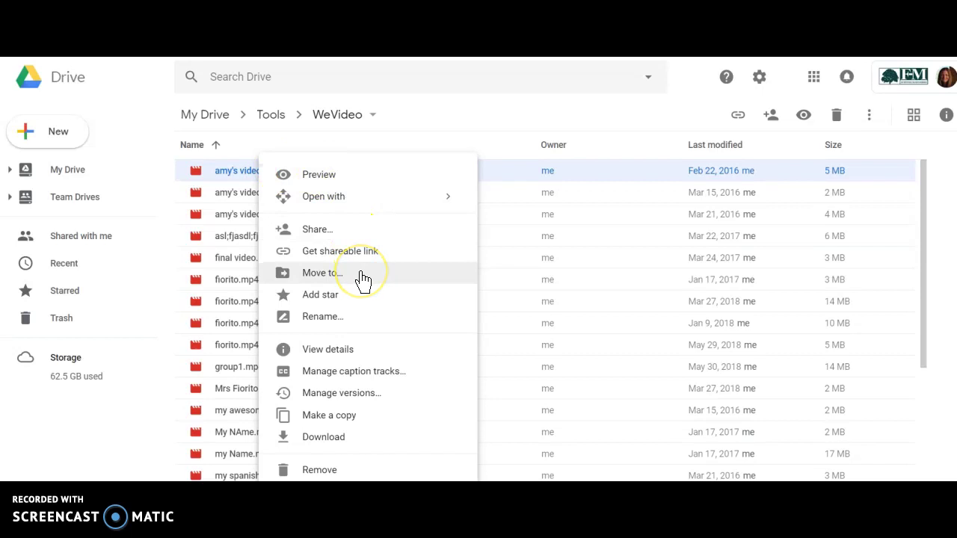
pyautogui.click(364, 230)
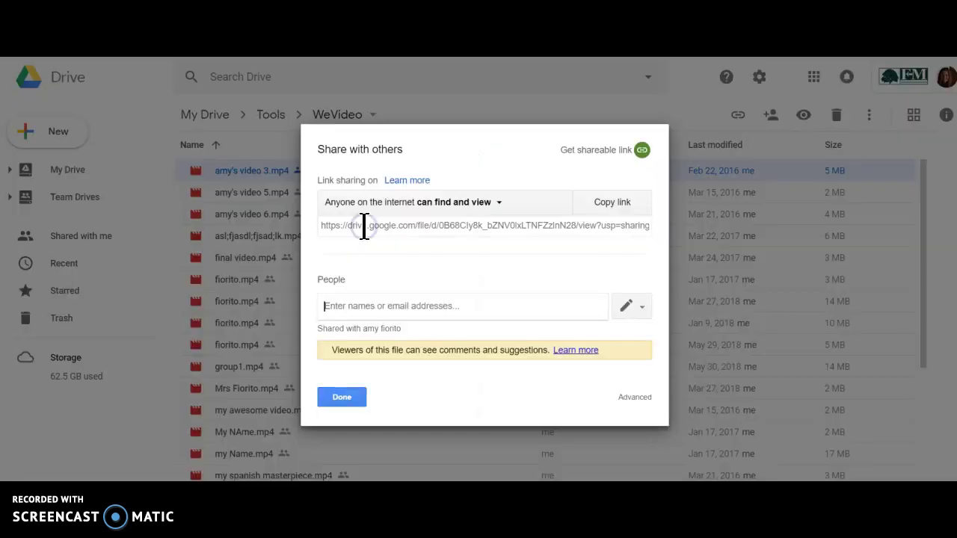
pyautogui.click(612, 202)
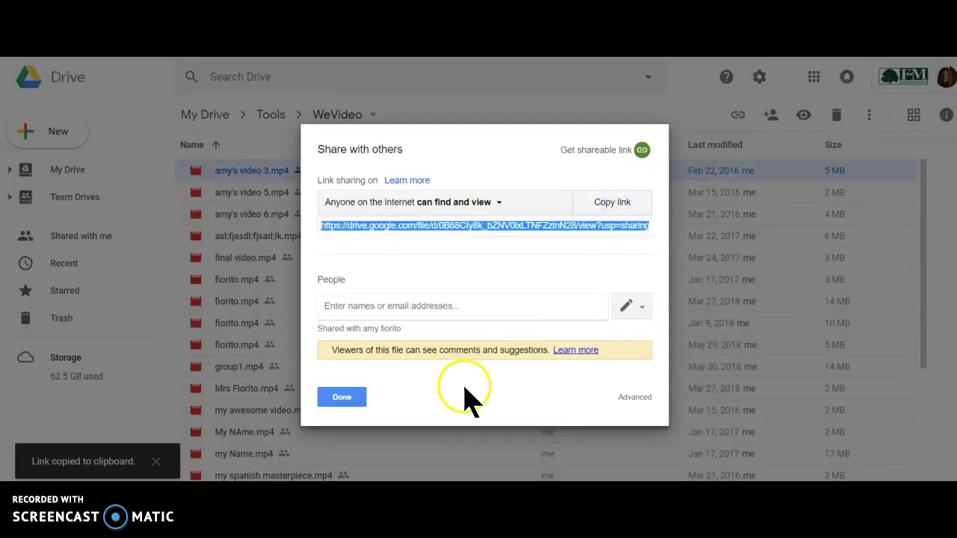
pyautogui.click(343, 398)
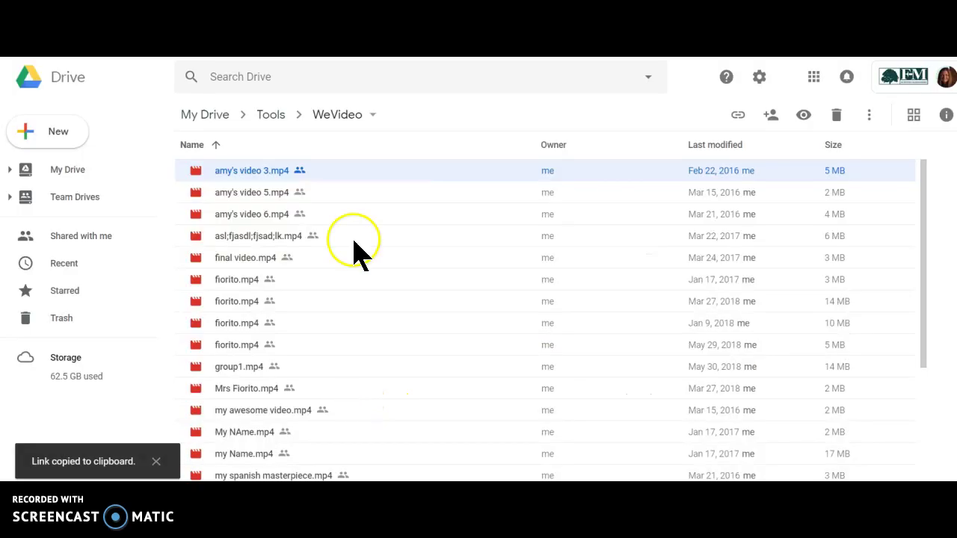
# - In the Schoology course, add the copied link above "youtbue assingment", titled "linked video" and set to display in a new window, and open it
pyautogui.click(177, 51)
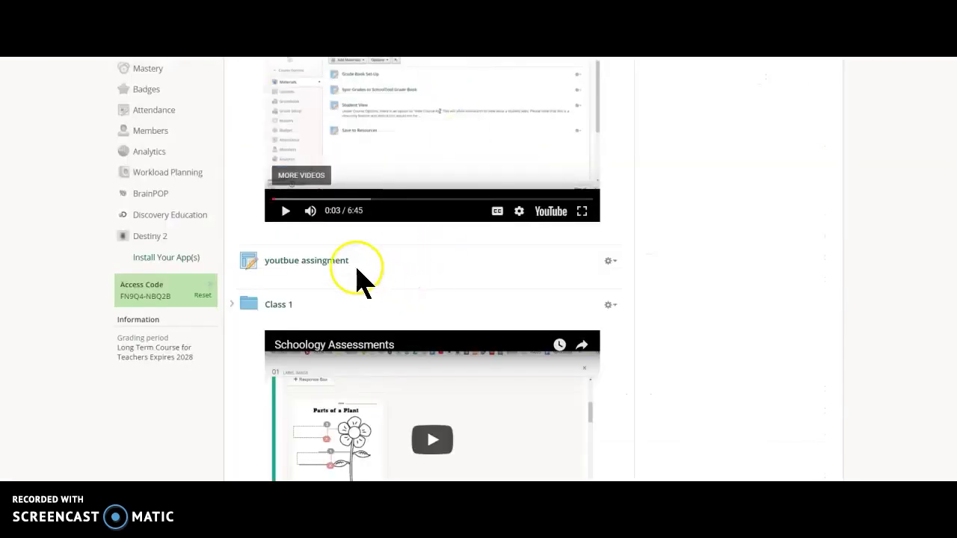
pyautogui.click(338, 246)
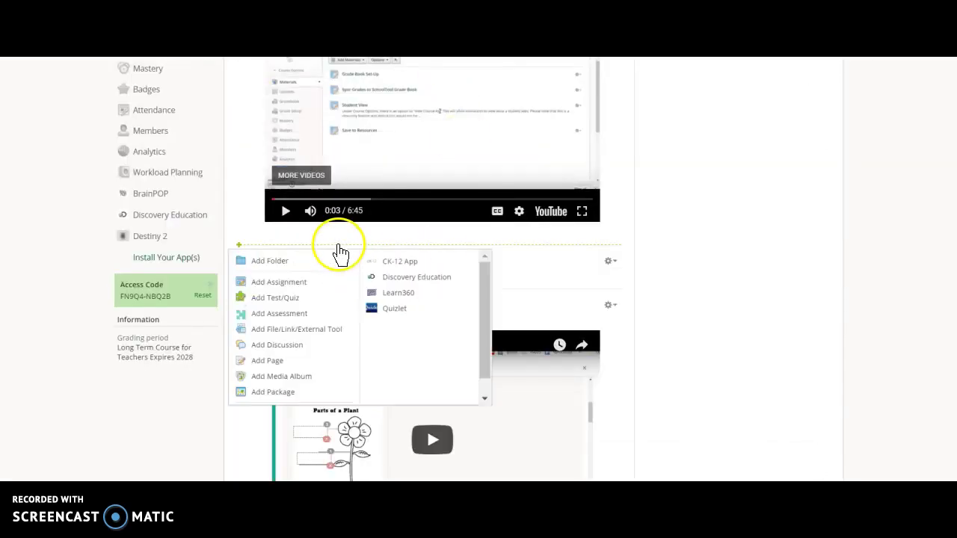
pyautogui.click(323, 329)
pyautogui.click(491, 194)
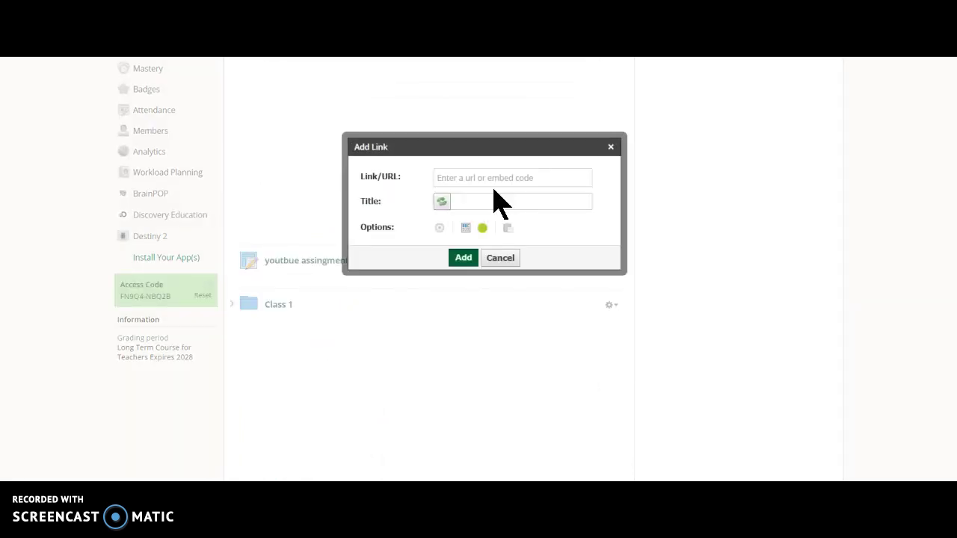
pyautogui.click(493, 178)
pyautogui.hotkey('ctrl', 'v')
pyautogui.click(493, 202)
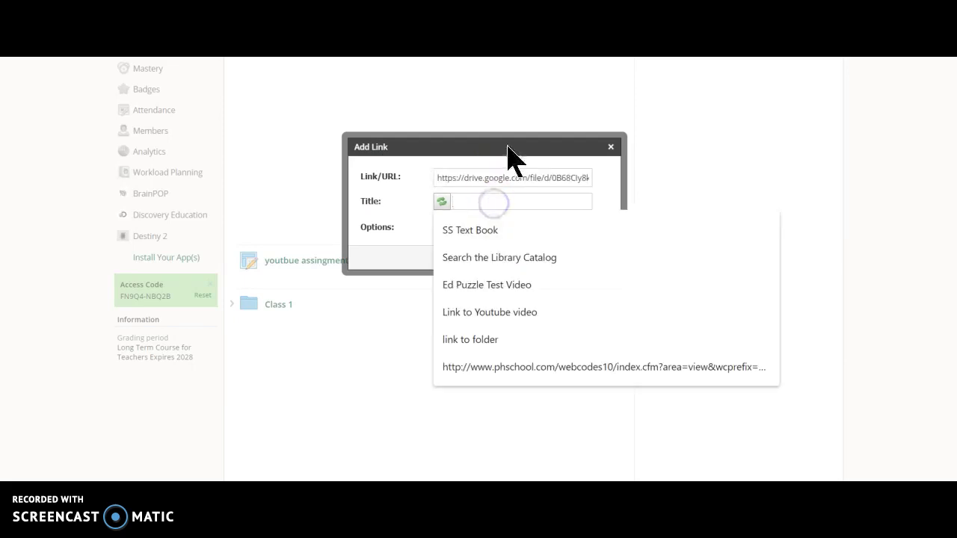
pyautogui.write('linked video')
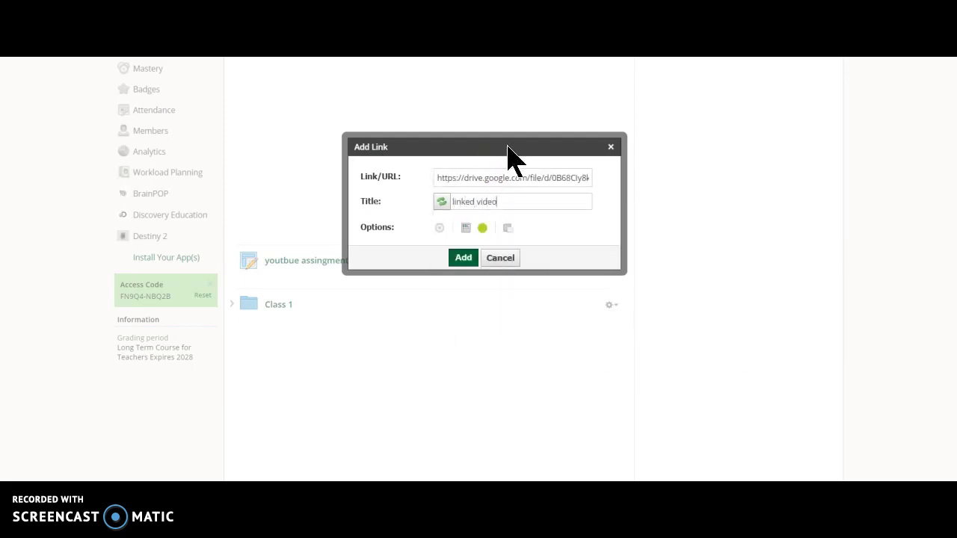
pyautogui.click(464, 230)
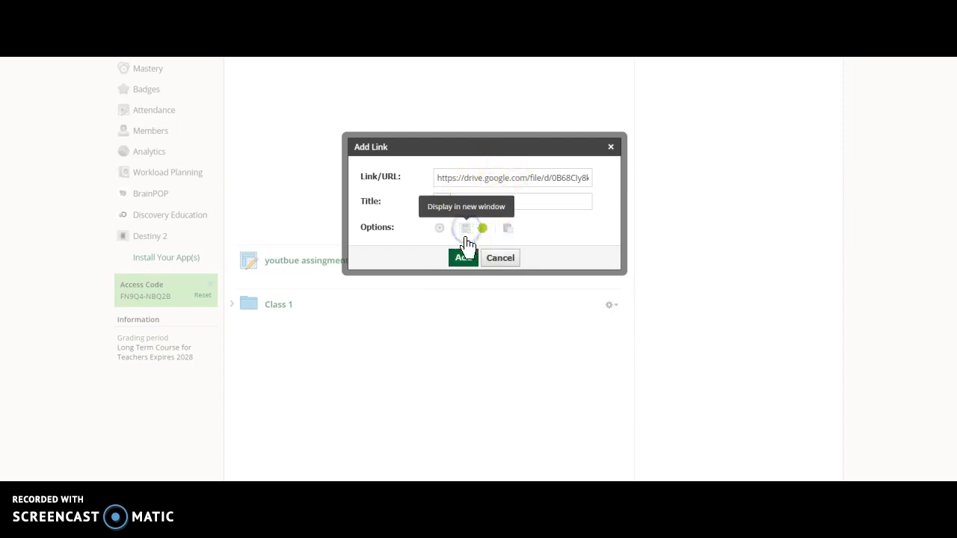
pyautogui.click(468, 259)
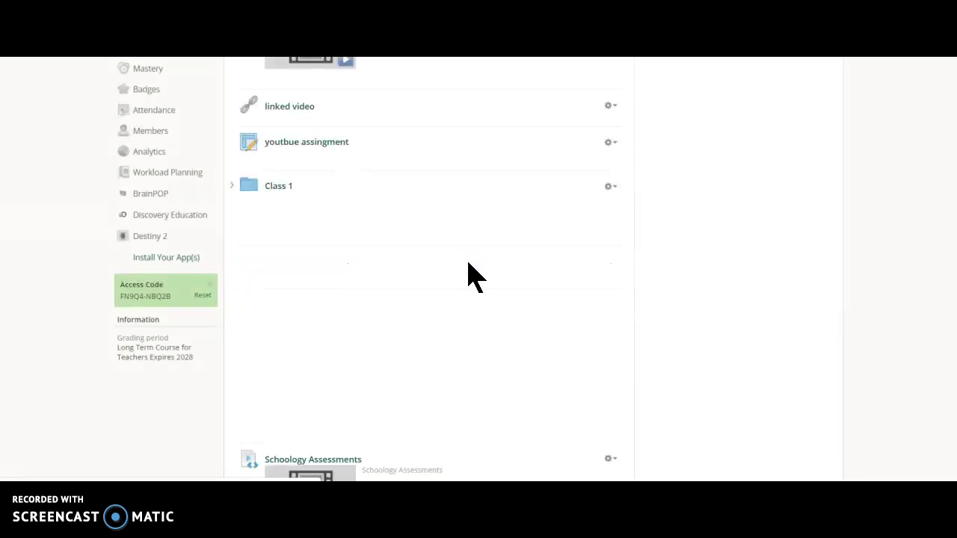
pyautogui.click(297, 112)
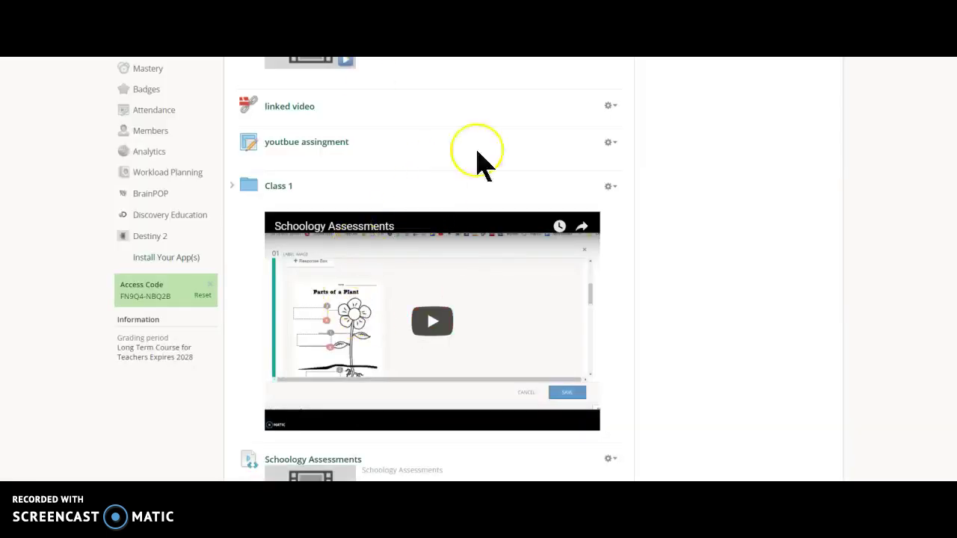
# - Delete the "linked video" link from the course materials
pyautogui.click(609, 105)
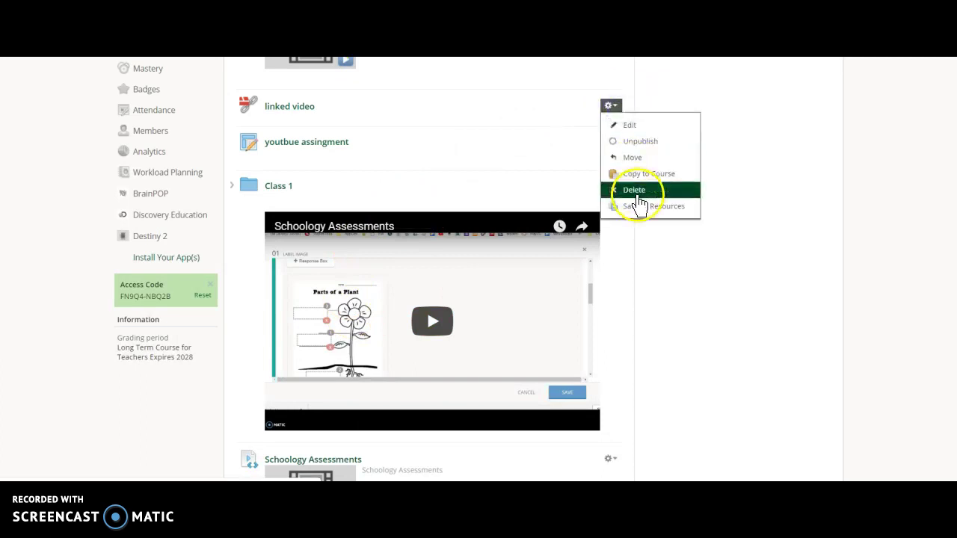
pyautogui.click(636, 192)
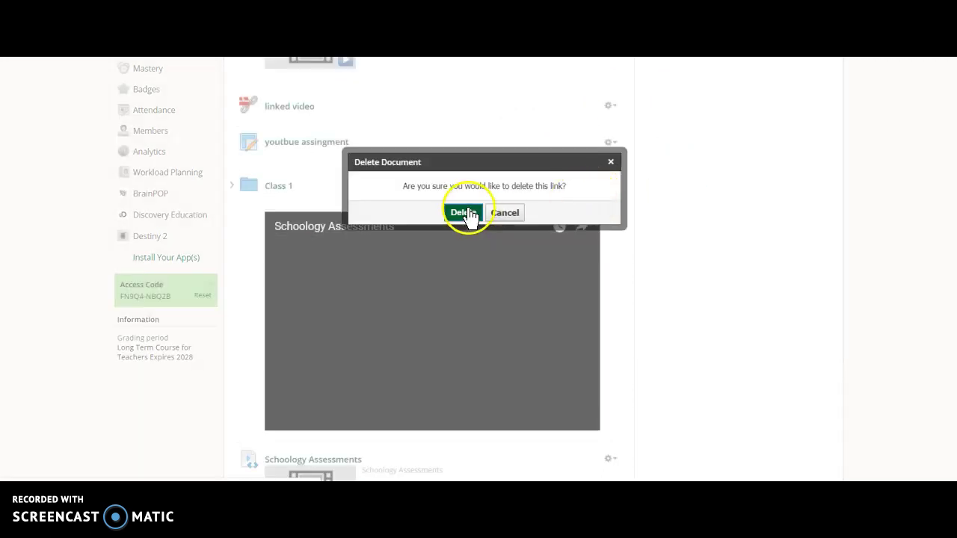
pyautogui.click(464, 213)
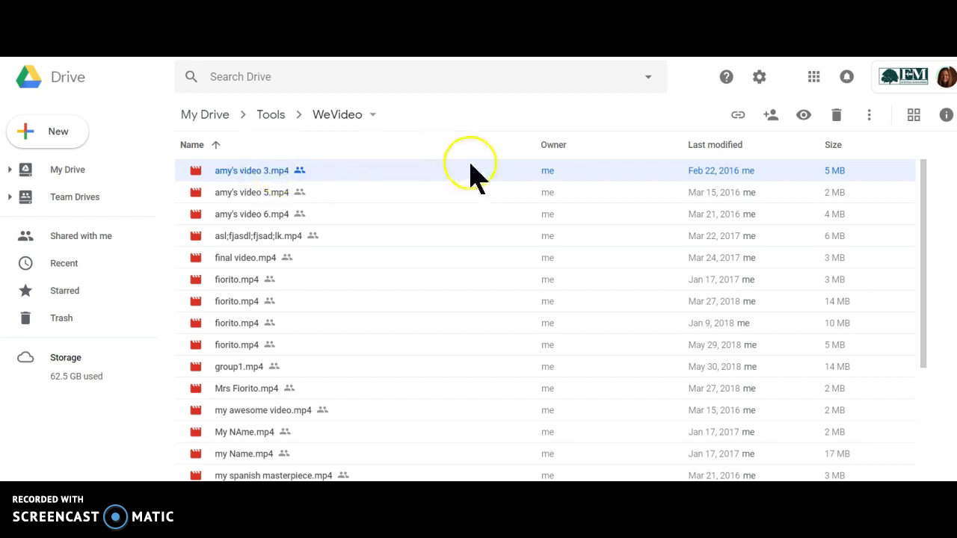
# - In Google Drive, preview the first WeVideo folder video, pause playback and open the video in a new window
pyautogui.doubleClick(247, 171)
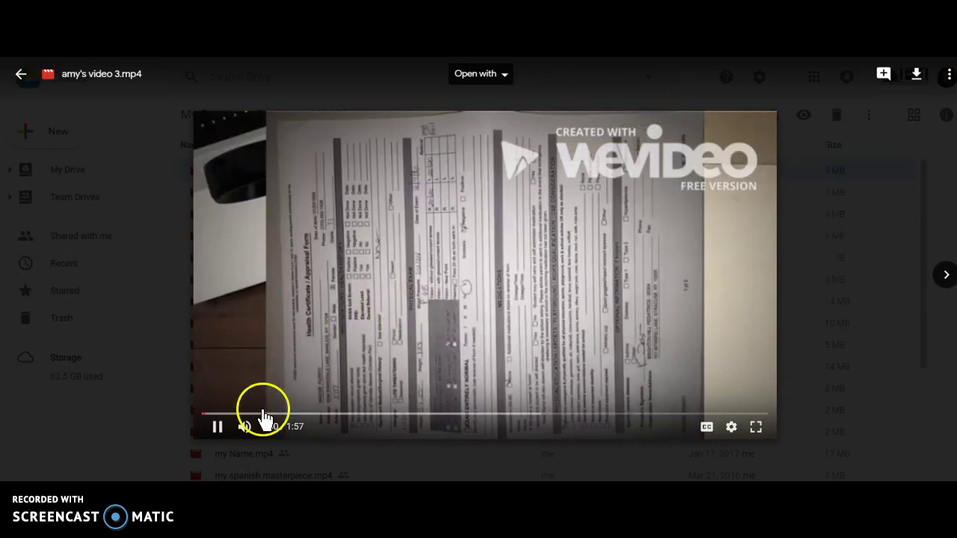
pyautogui.click(215, 426)
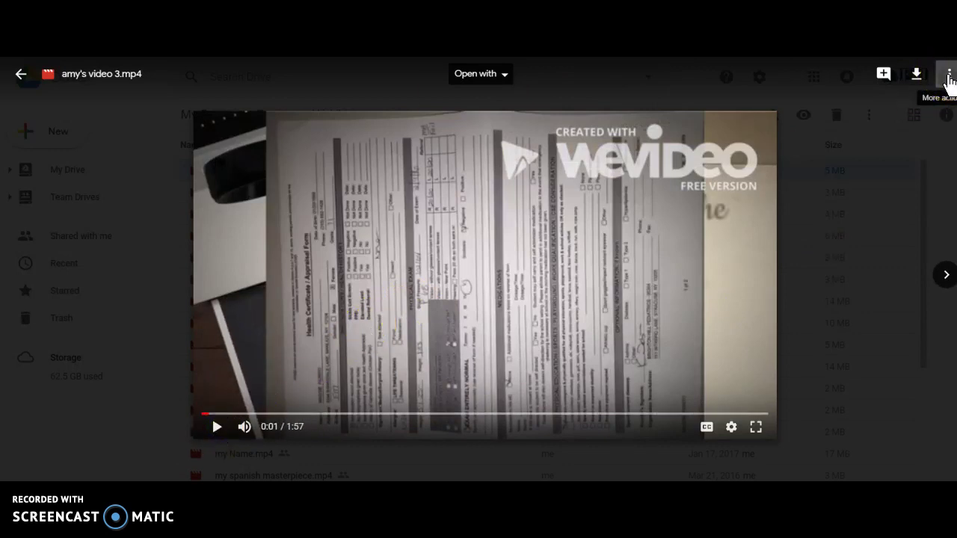
pyautogui.click(948, 76)
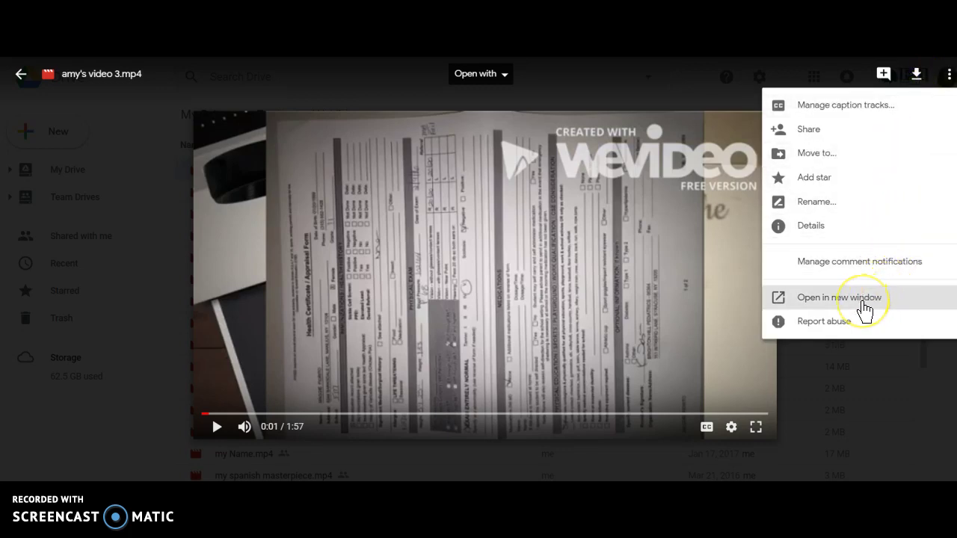
pyautogui.click(864, 303)
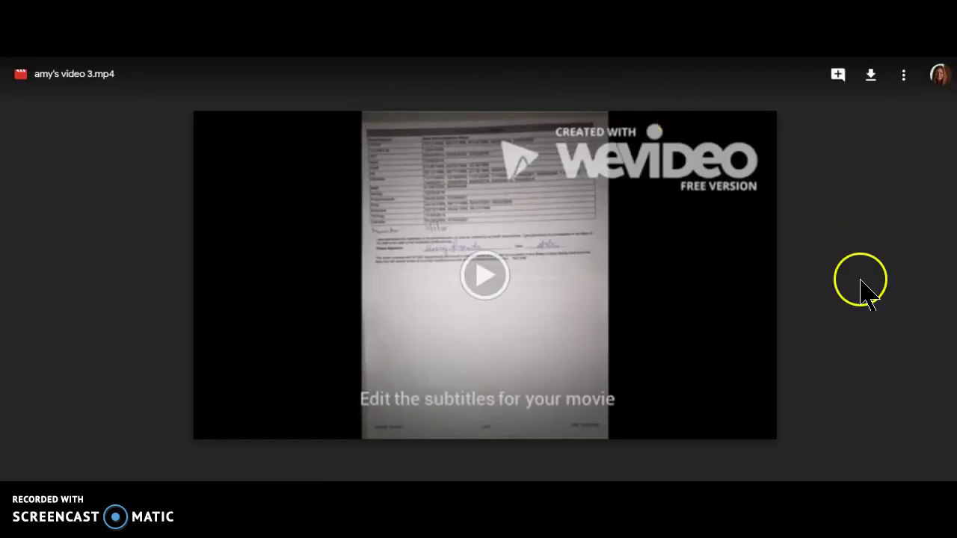
# - Copy the video's complete iframe embed code and close the embed dialog
pyautogui.click(903, 77)
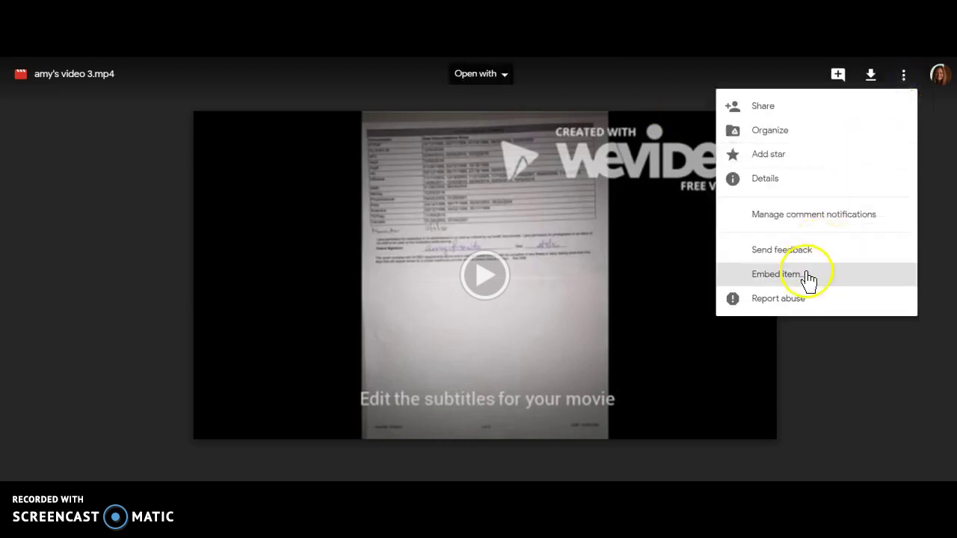
pyautogui.click(777, 275)
pyautogui.moveTo(311, 267); pyautogui.dragTo(523, 289)
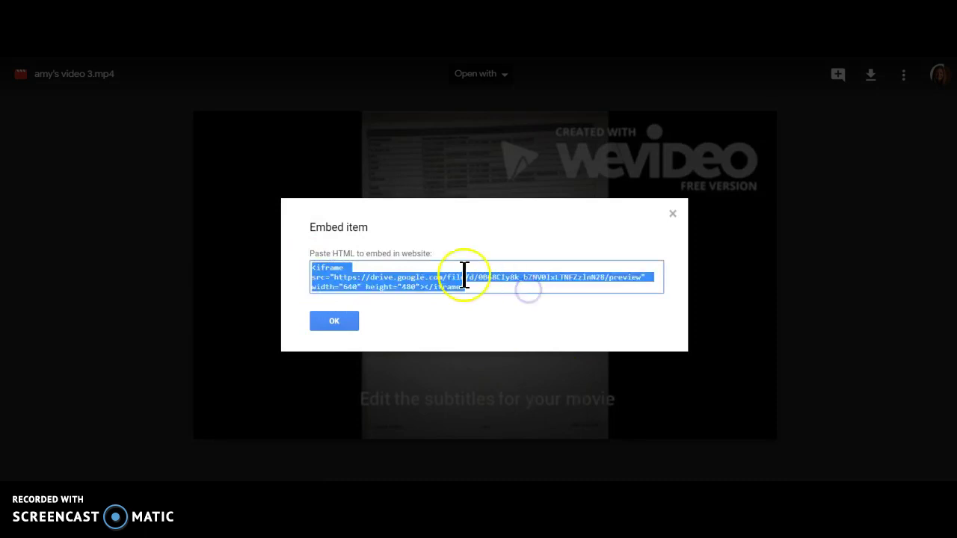
pyautogui.rightClick(376, 277)
pyautogui.click(416, 289)
pyautogui.click(336, 321)
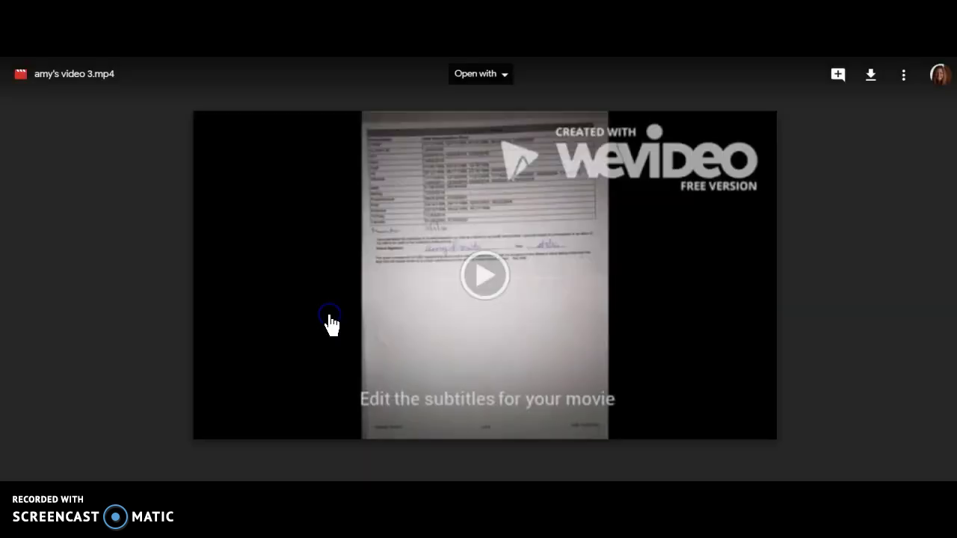
# - In the Schoology course, start a new link directly above "youtbue assingment" and paste the copied iframe embed code as its URL
pyautogui.click(239, 81)
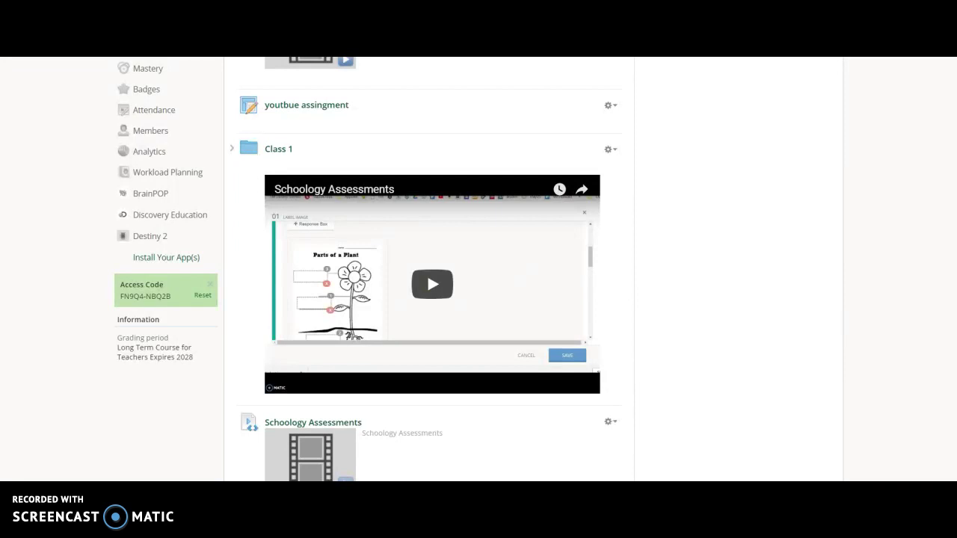
pyautogui.click(344, 89)
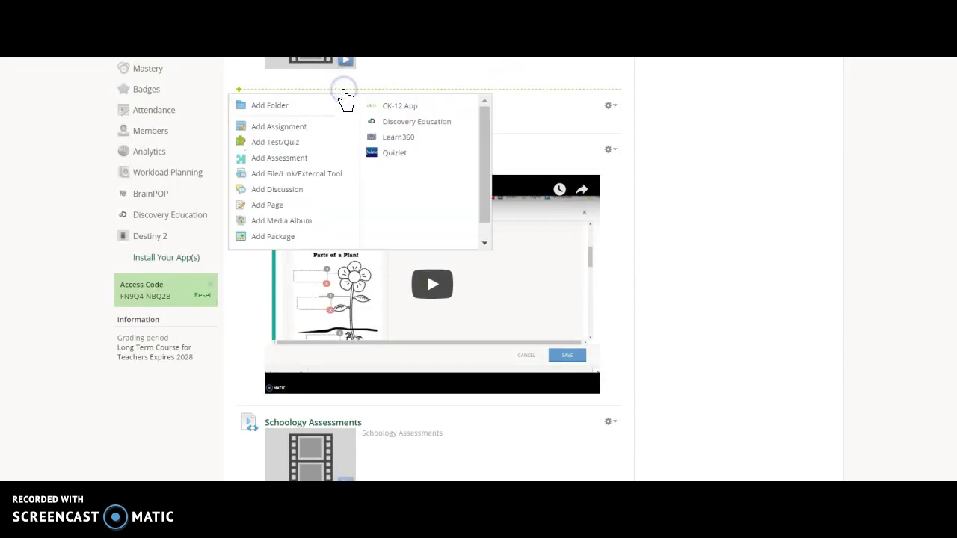
pyautogui.click(331, 187)
pyautogui.click(496, 202)
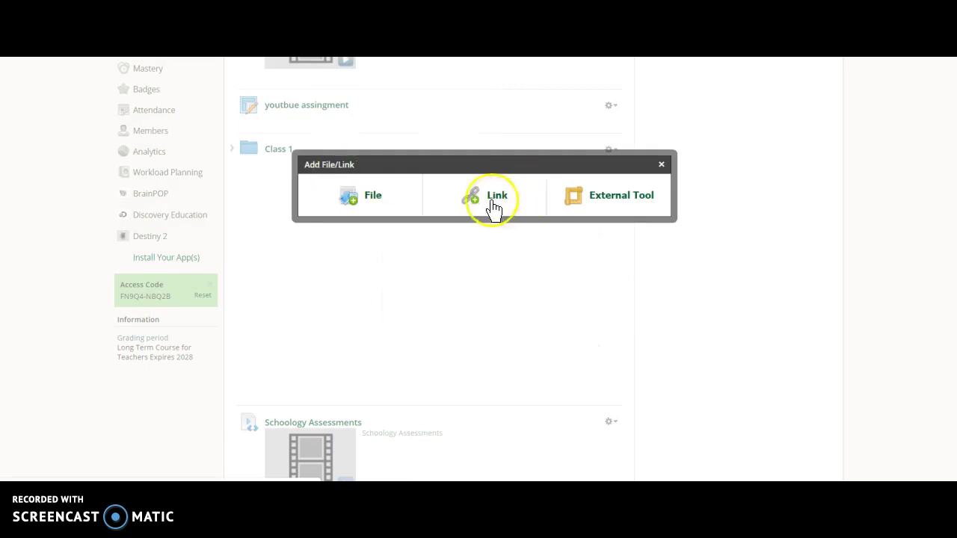
pyautogui.click(441, 175)
pyautogui.rightClick(441, 176)
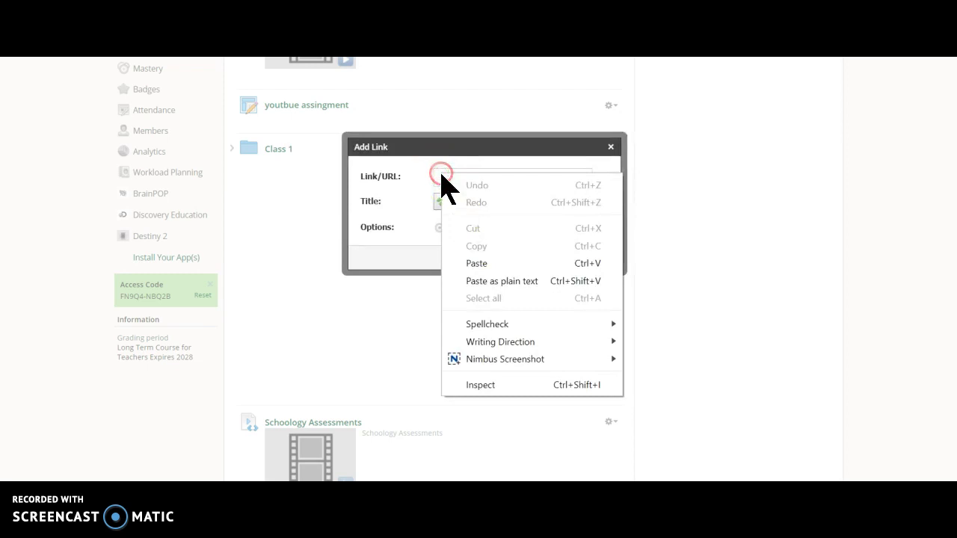
pyautogui.click(497, 263)
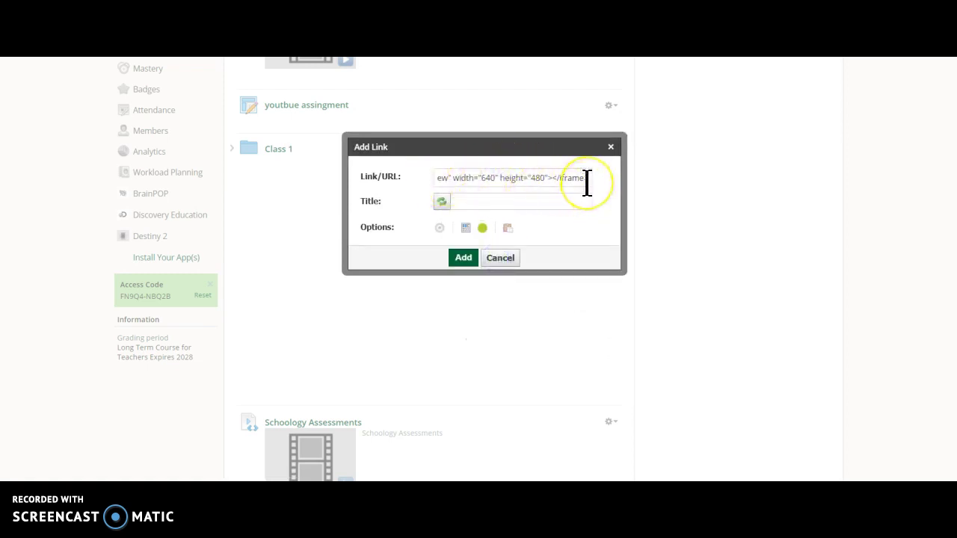
# - Toggle the link's display-in-new-window option, title it "embedded google video" and add it to the course materials
pyautogui.click(464, 230)
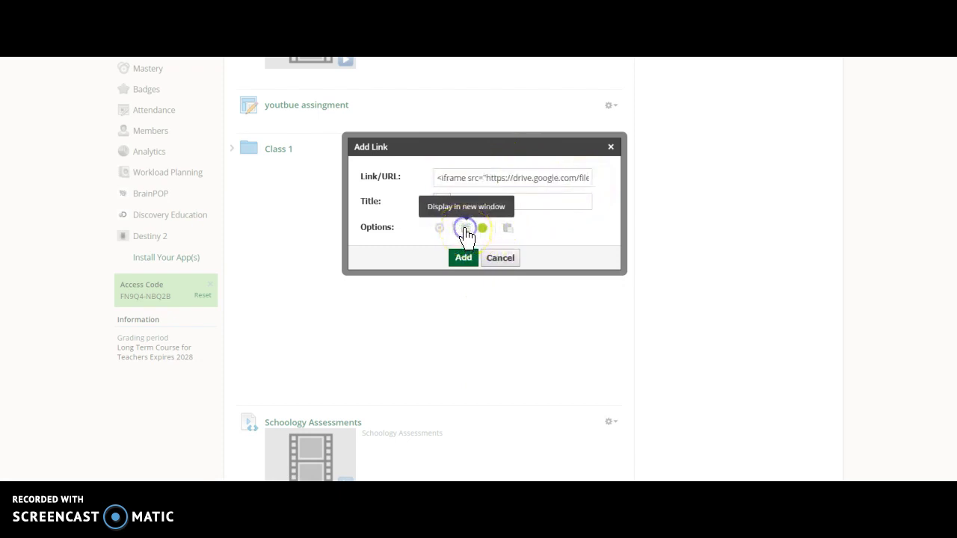
pyautogui.click(557, 197)
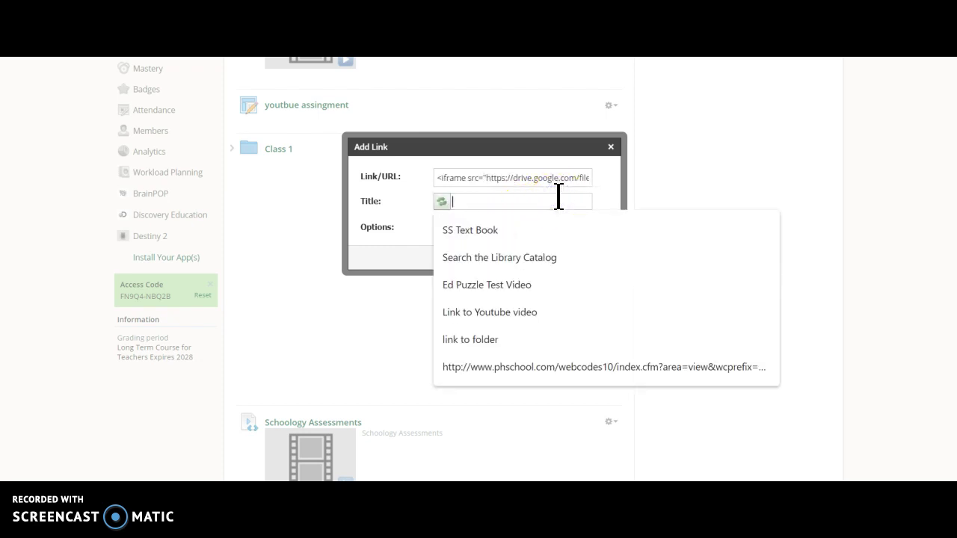
pyautogui.write('embedded google video')
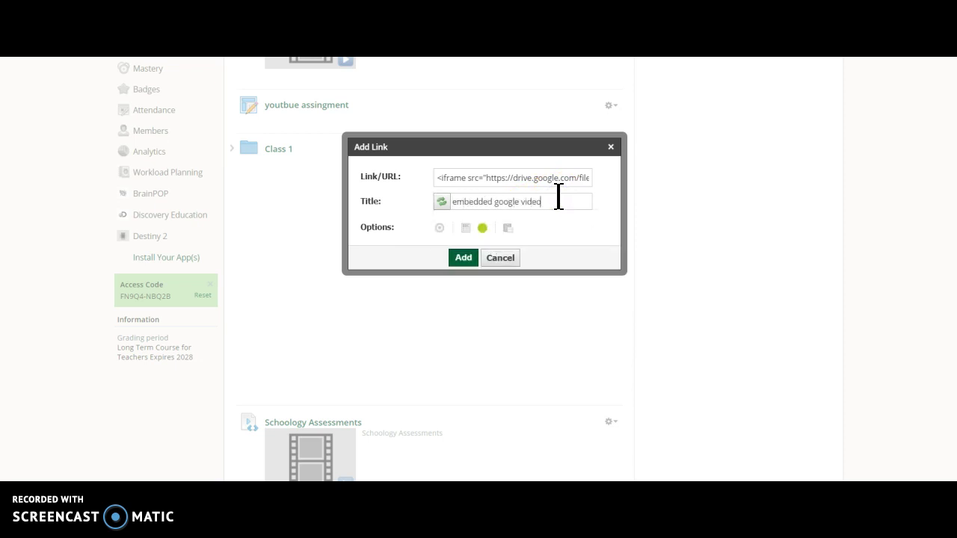
pyautogui.click(463, 257)
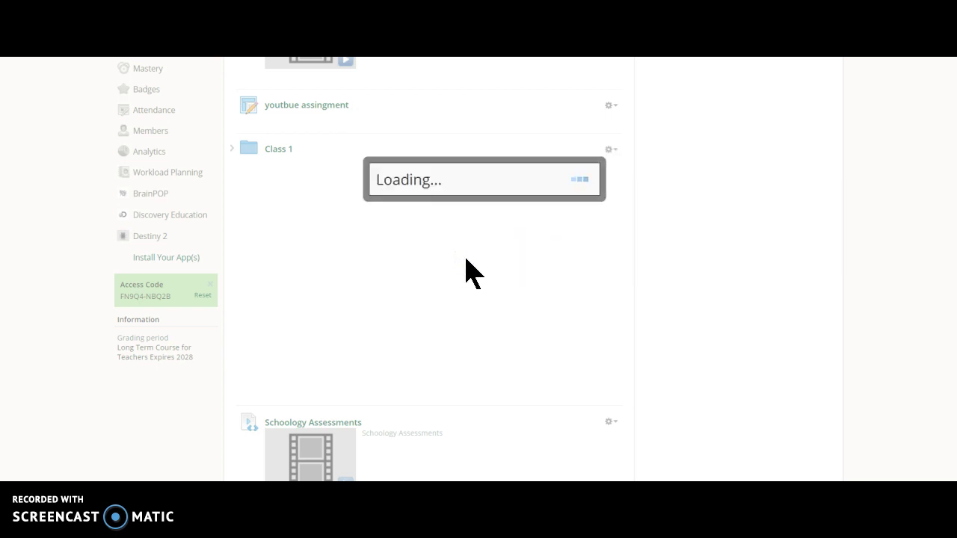
# - Play the "embedded google video" item directly in the course materials to check it, and pause the playback
pyautogui.click(267, 106)
pyautogui.click(311, 151)
pyautogui.click(406, 153)
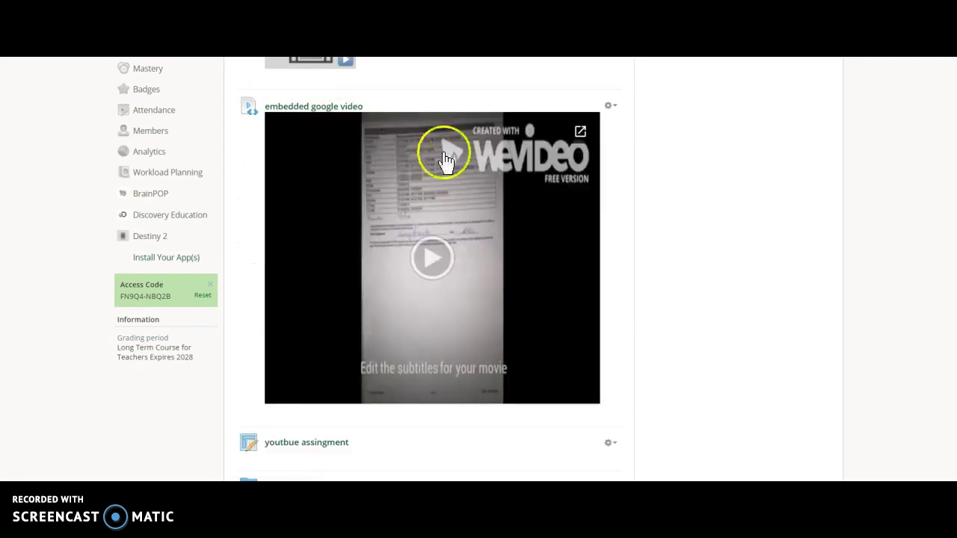
pyautogui.click(438, 256)
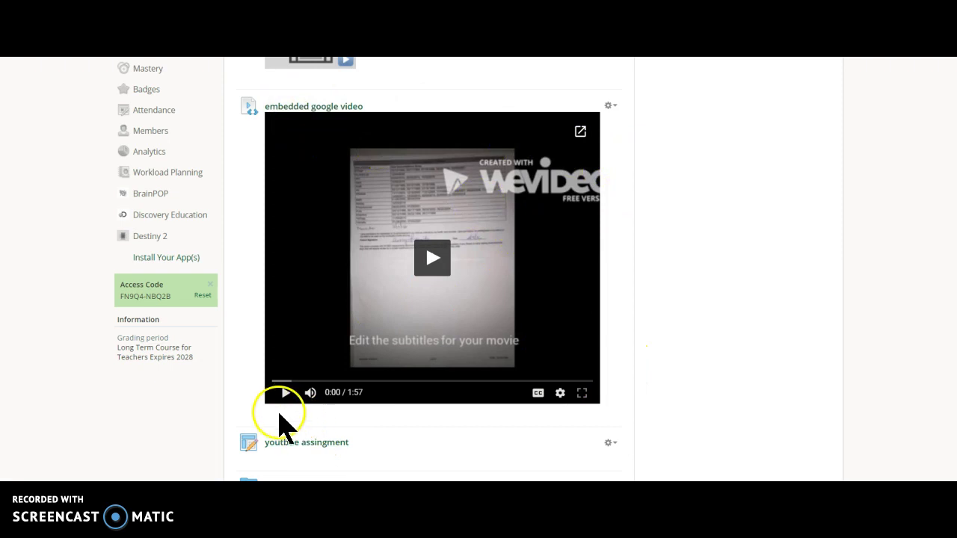
pyautogui.click(441, 326)
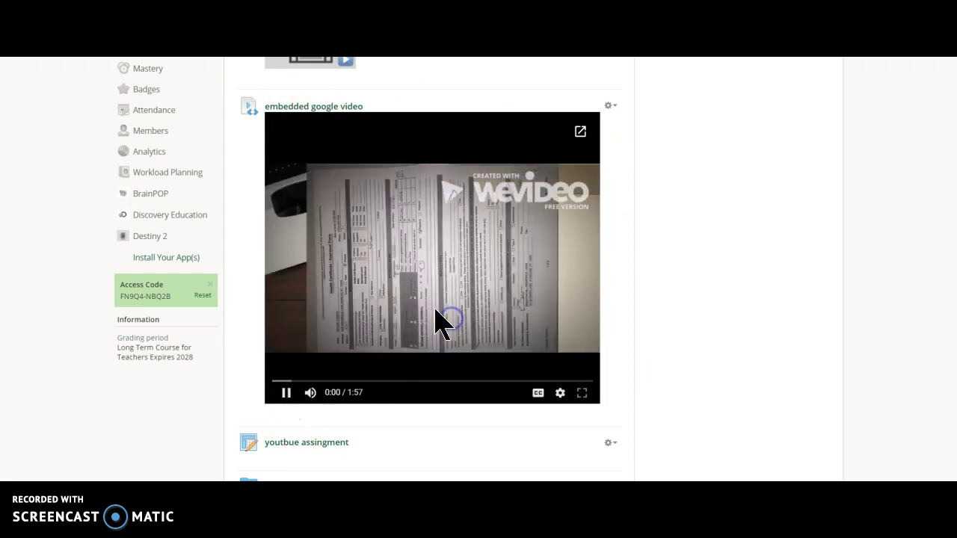
pyautogui.click(286, 391)
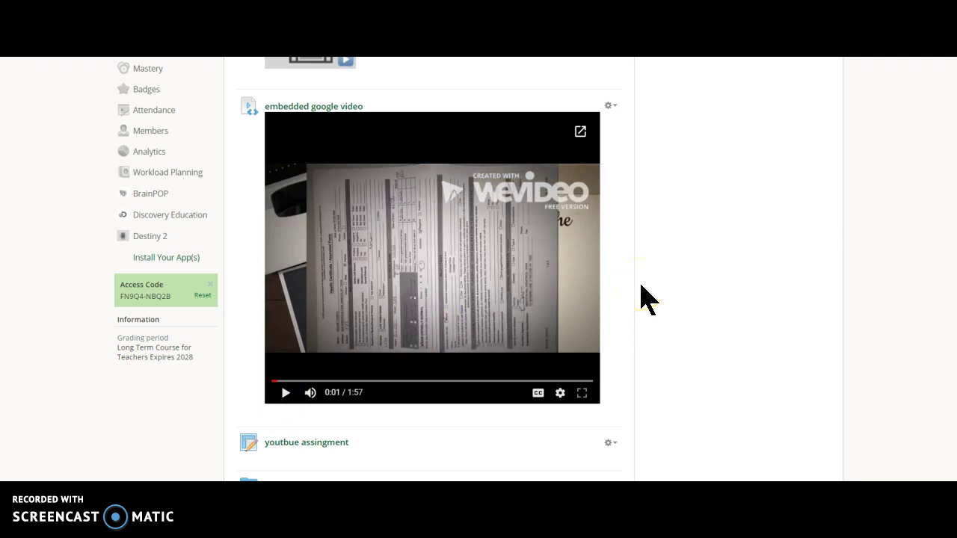
pyautogui.click(49, 399)
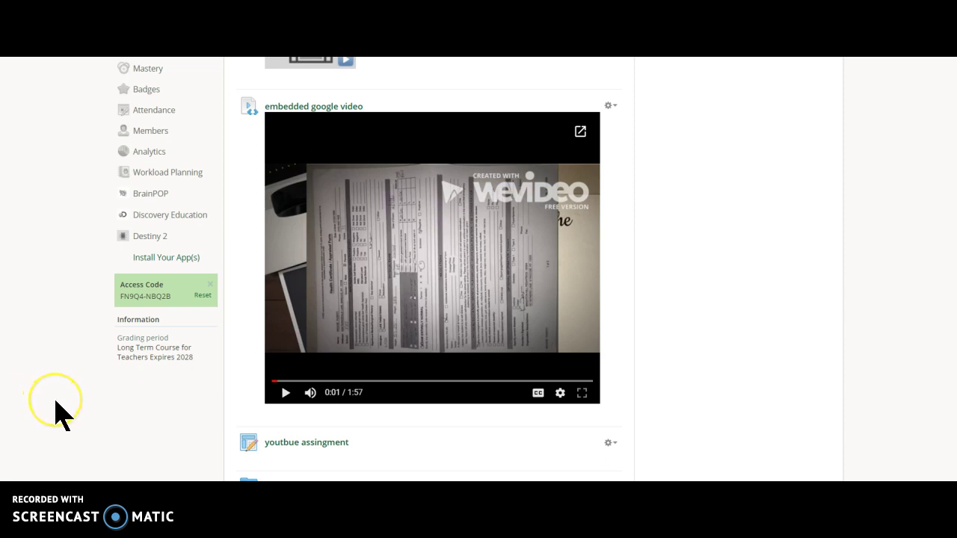